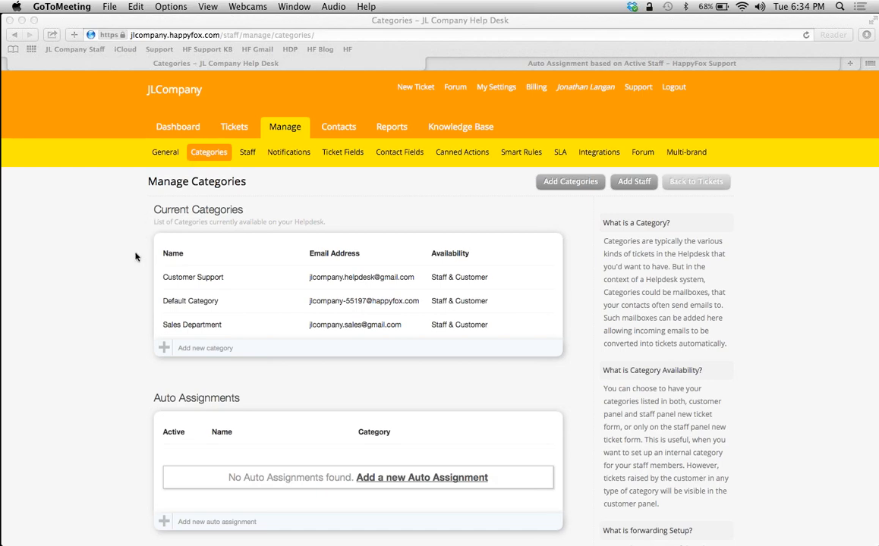
Add a new auto assignment named "Auto Assignment 1" for the Customer Support category
{"action": "scroll", "coordinate": [135, 255], "scroll_direction": "down", "scroll_amount": 5}
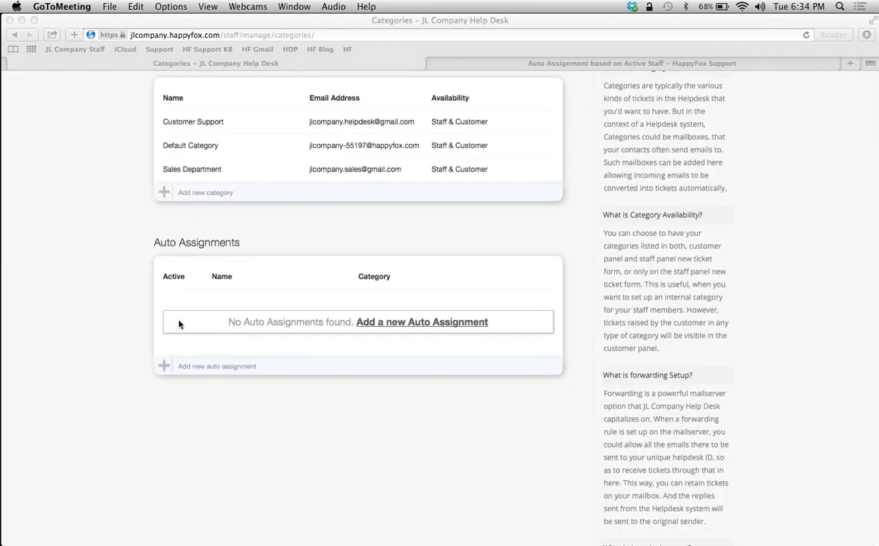
{"action": "left_click", "coordinate": [372, 325]}
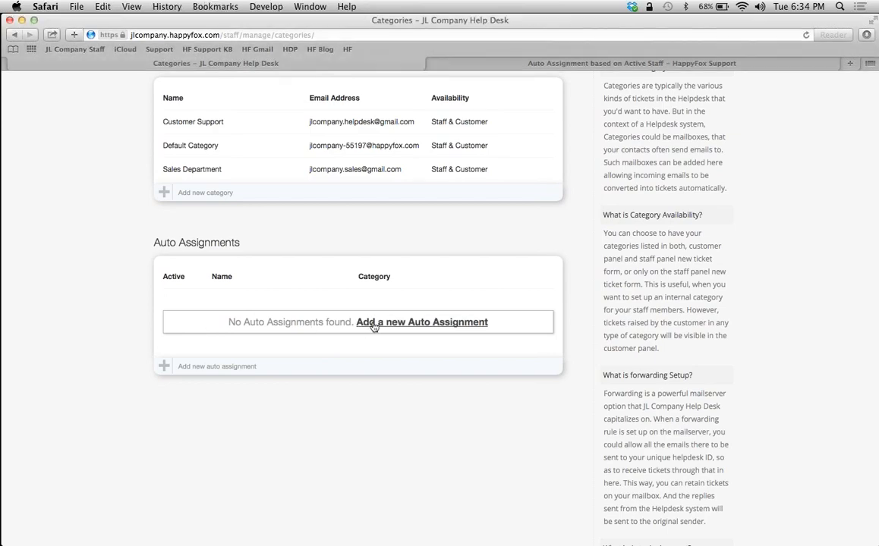
{"action": "left_click", "coordinate": [372, 325]}
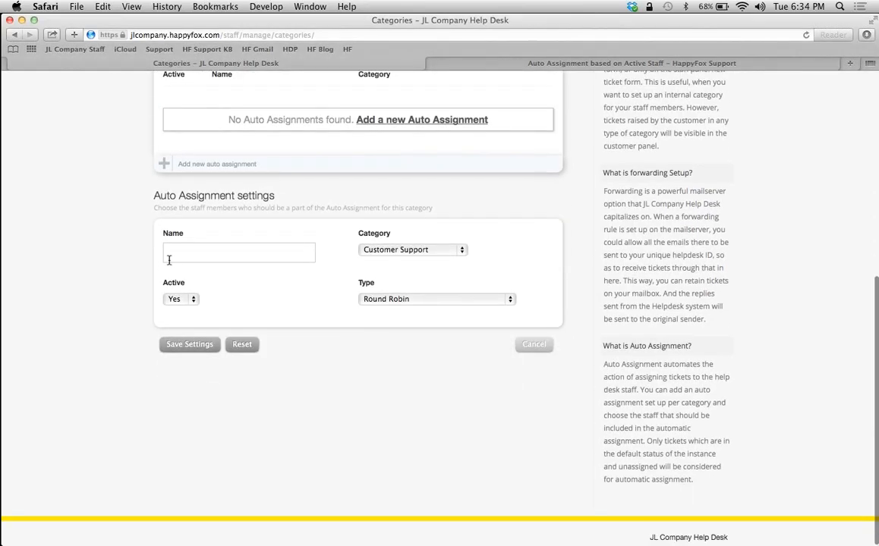
{"action": "left_click", "coordinate": [173, 260]}
{"action": "type", "text": "au"}
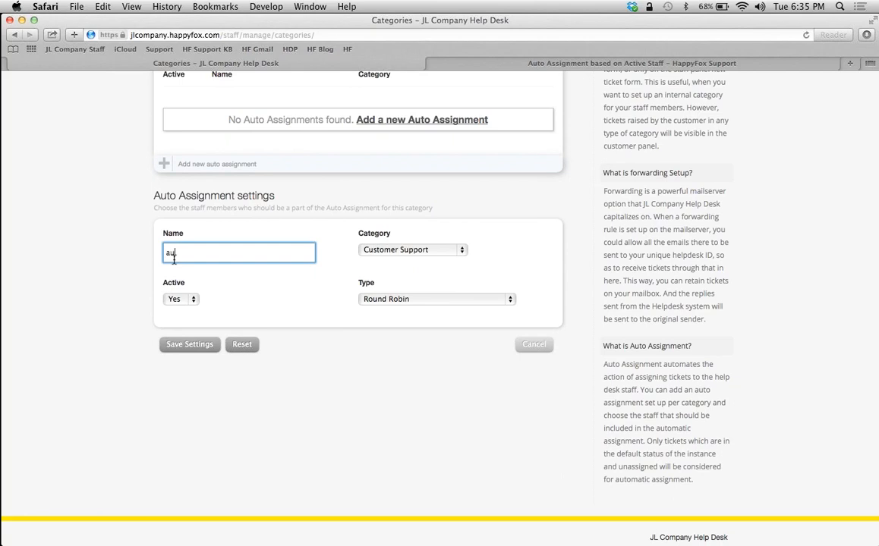
{"action": "type", "text": "to"}
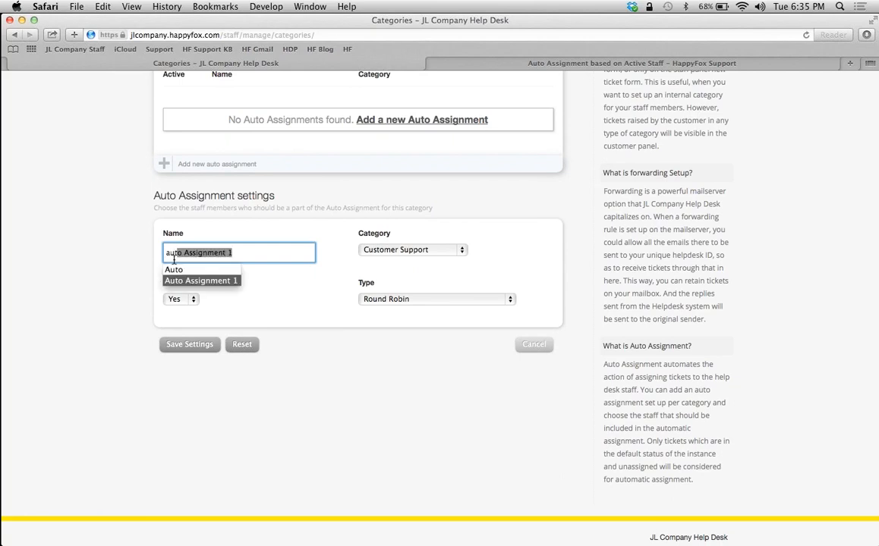
{"action": "key", "text": "Return"}
{"action": "key", "text": "Tab"}
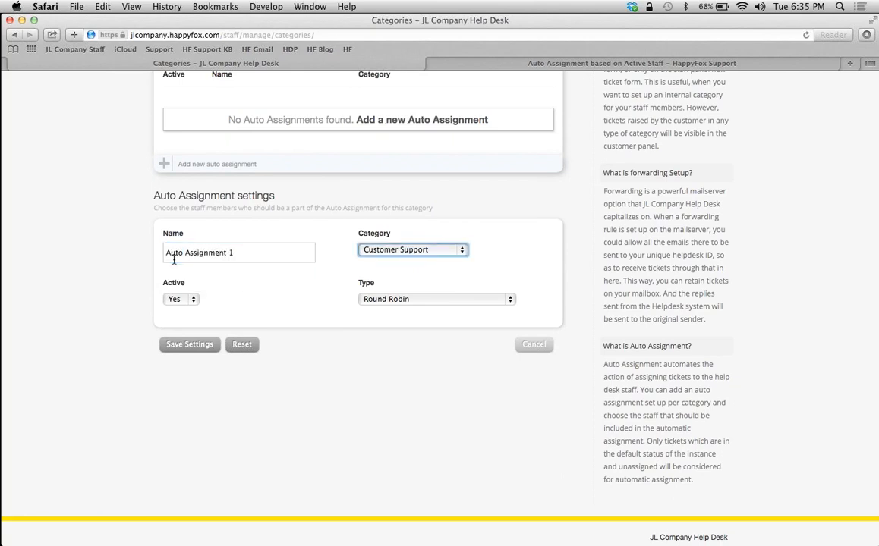
{"action": "key", "text": "space"}
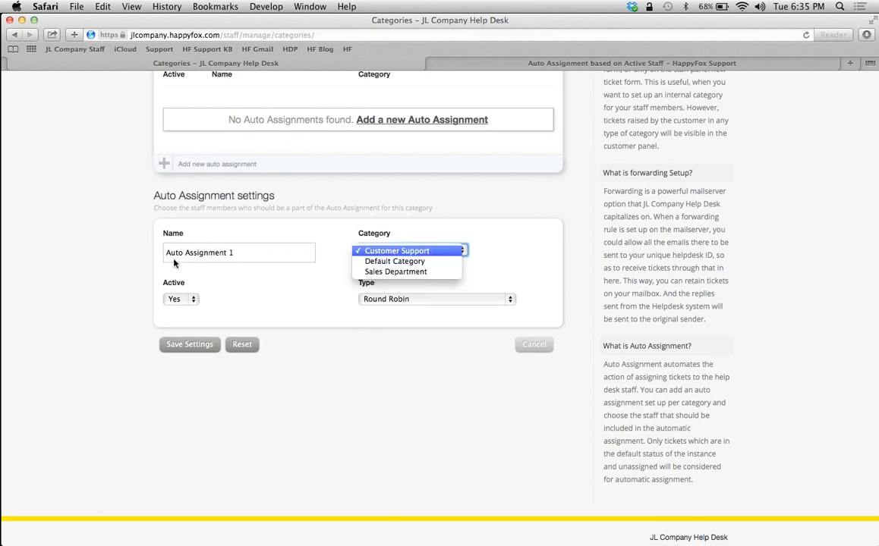
{"action": "left_click", "coordinate": [408, 254]}
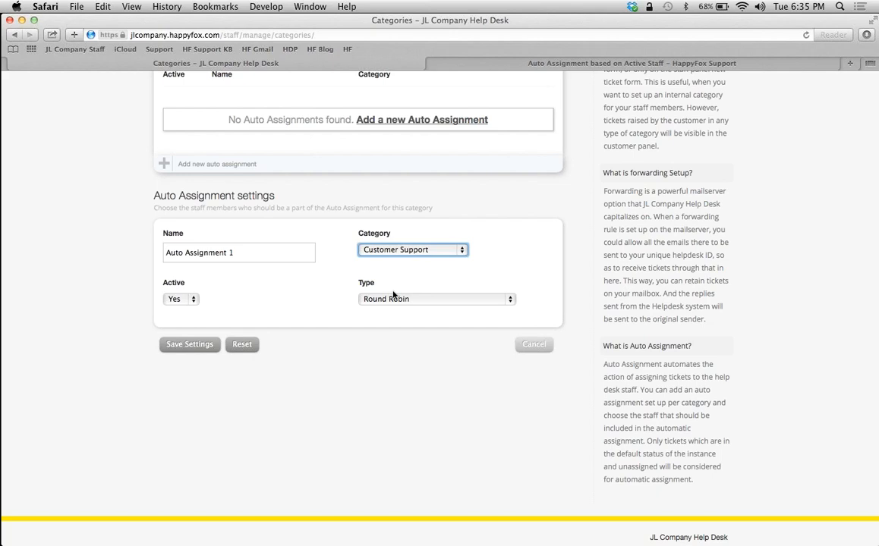
Set the auto assignment's type to Auto-Assignment based on Active staff and save the settings
{"action": "left_click", "coordinate": [423, 300]}
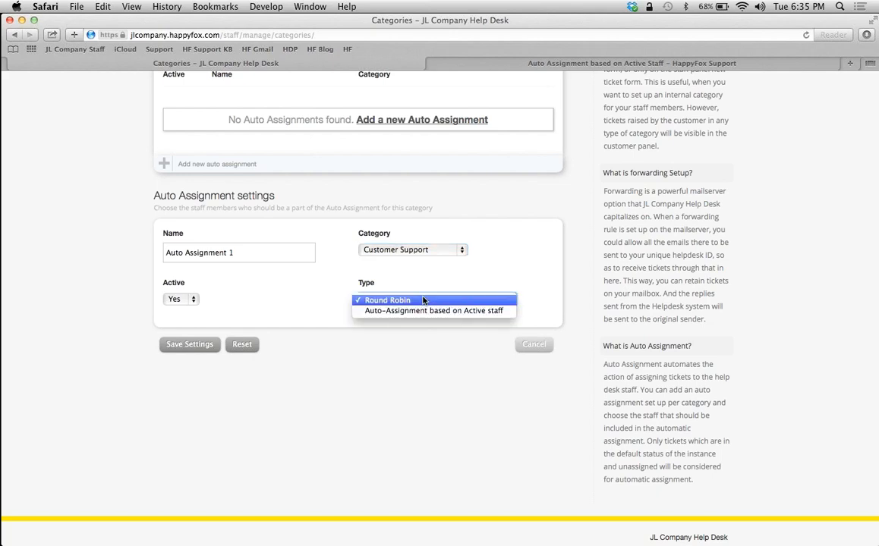
{"action": "left_click", "coordinate": [423, 300]}
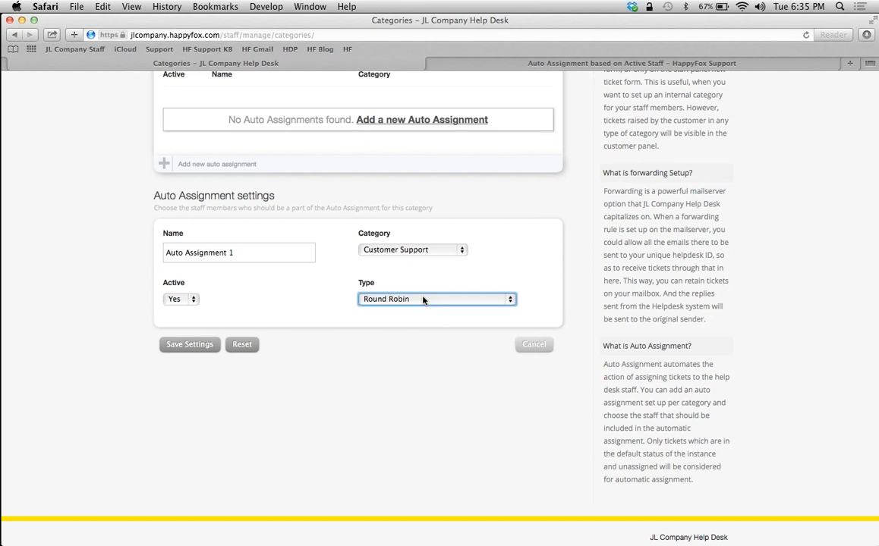
{"action": "left_click", "coordinate": [422, 299]}
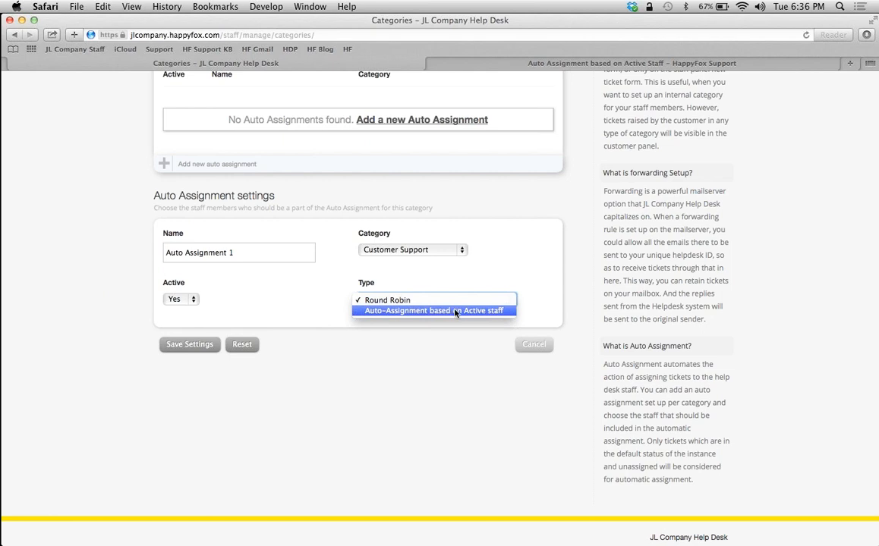
{"action": "left_click", "coordinate": [456, 311]}
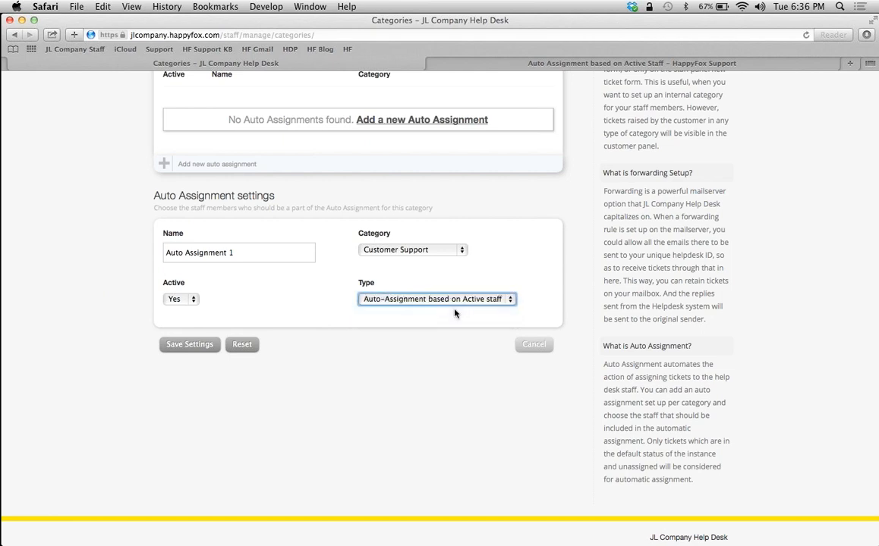
{"action": "left_click", "coordinate": [174, 350]}
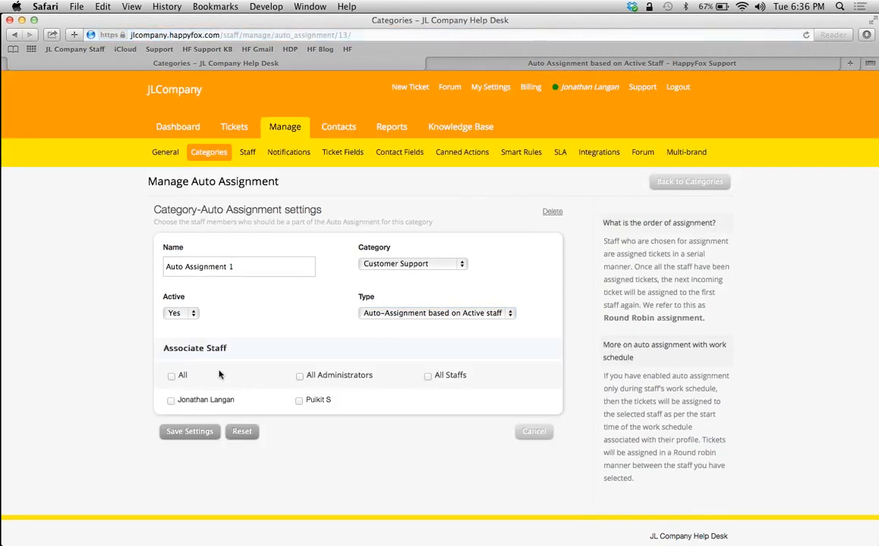
Tick all associated staff for the auto assignment, and change your own status to unavailable while keeping all your tickets assigned to you
{"action": "left_click", "coordinate": [171, 376]}
{"action": "mouse_move", "coordinate": [556, 91]}
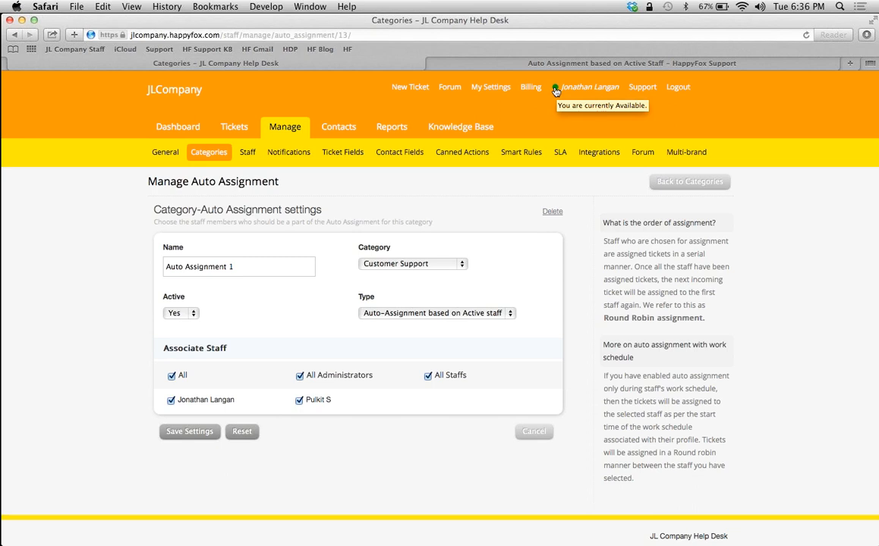
{"action": "left_click", "coordinate": [556, 90]}
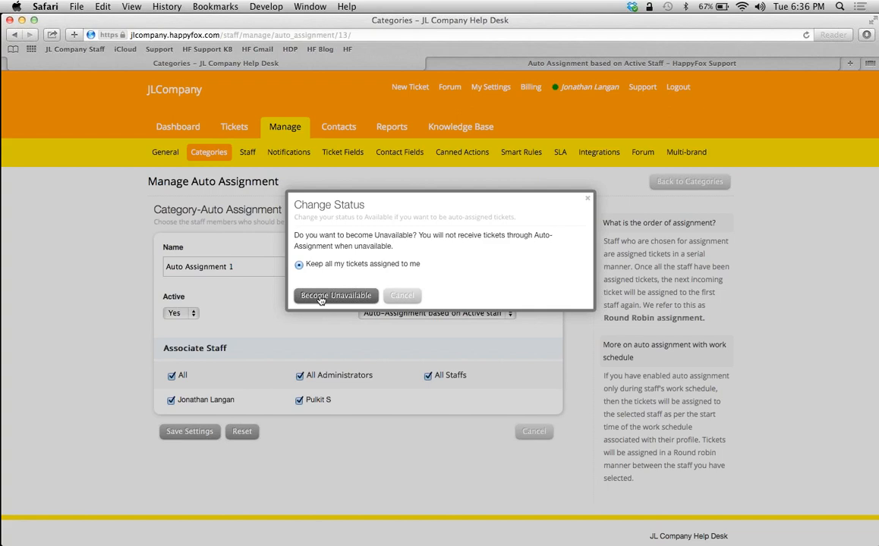
{"action": "left_click", "coordinate": [320, 298]}
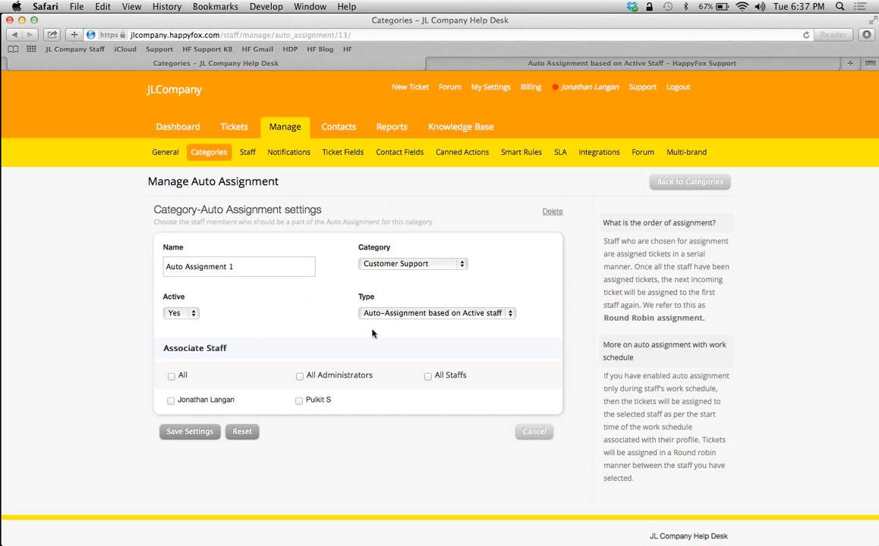
Open the profile of the staff member with the Staff role for editing and set the limit of auto-assigned tickets to 20
{"action": "left_click", "coordinate": [246, 152]}
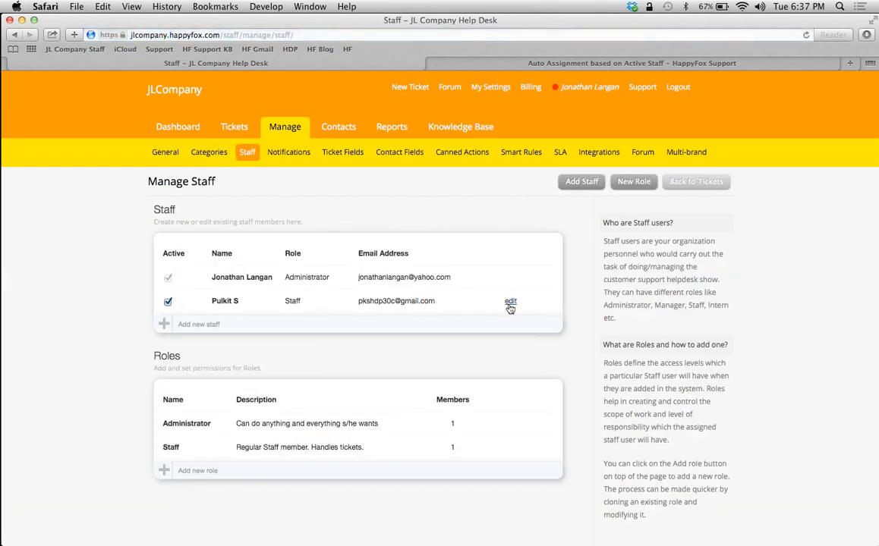
{"action": "left_click", "coordinate": [510, 302]}
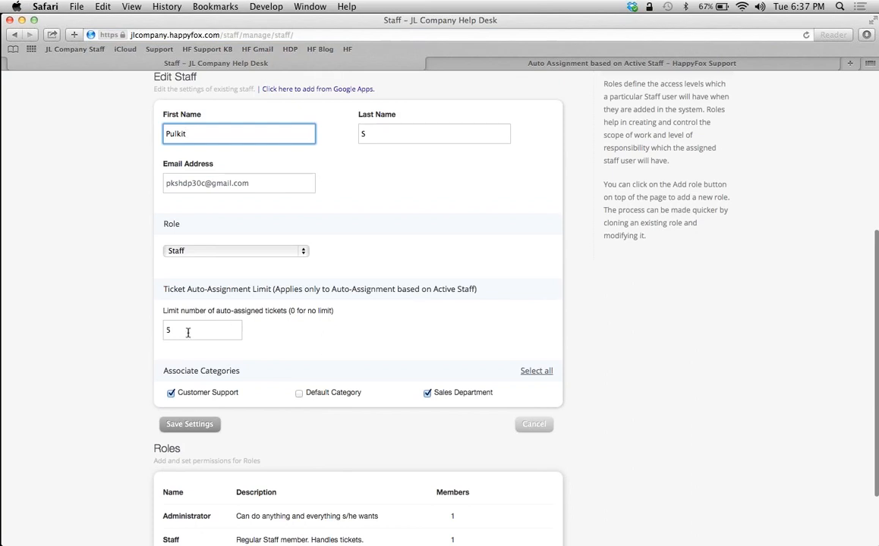
{"action": "left_click_drag", "start_coordinate": [163, 289], "coordinate": [479, 289]}
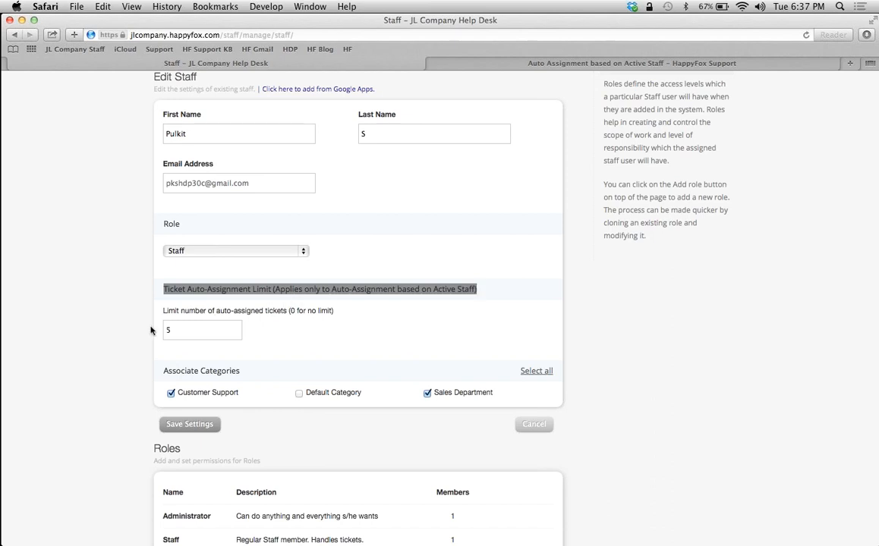
{"action": "left_click_drag", "start_coordinate": [175, 329], "coordinate": [161, 332]}
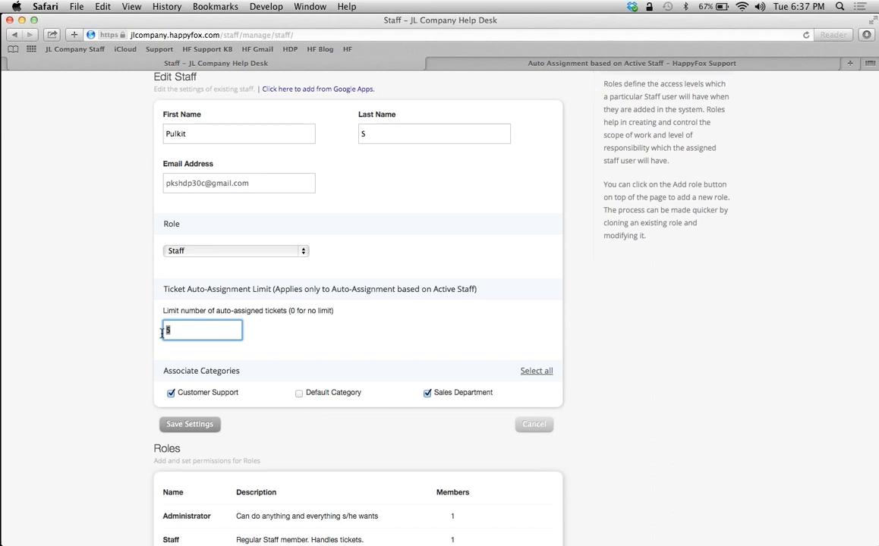
{"action": "type", "text": "20"}
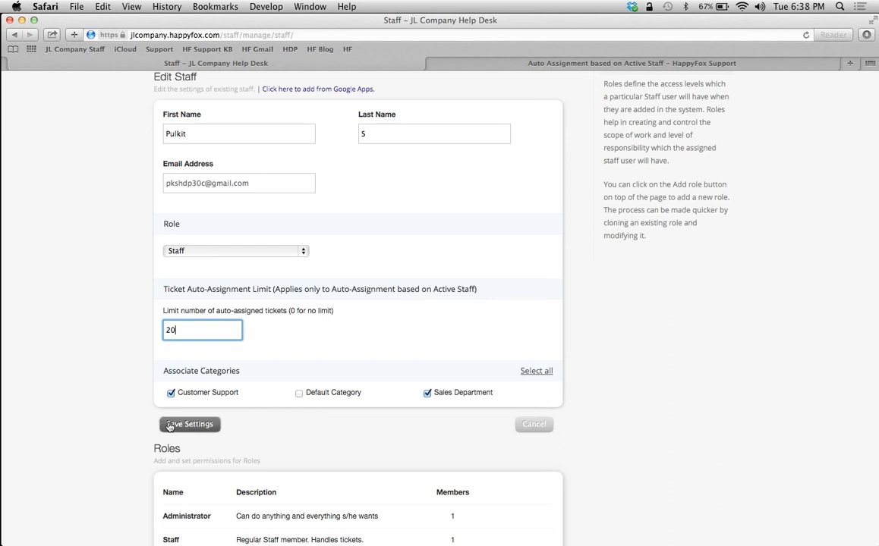
Try an auto-assigned ticket limit of 0, and save the staff member's settings with the limit left blank
{"action": "double_click", "coordinate": [183, 321]}
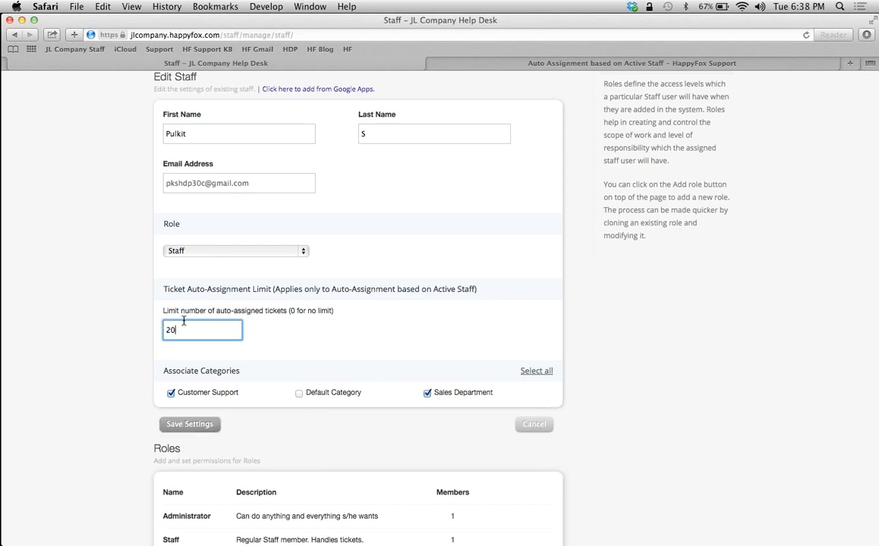
{"action": "key", "text": "BackSpace"}
{"action": "left_click_drag", "start_coordinate": [289, 311], "coordinate": [331, 311]}
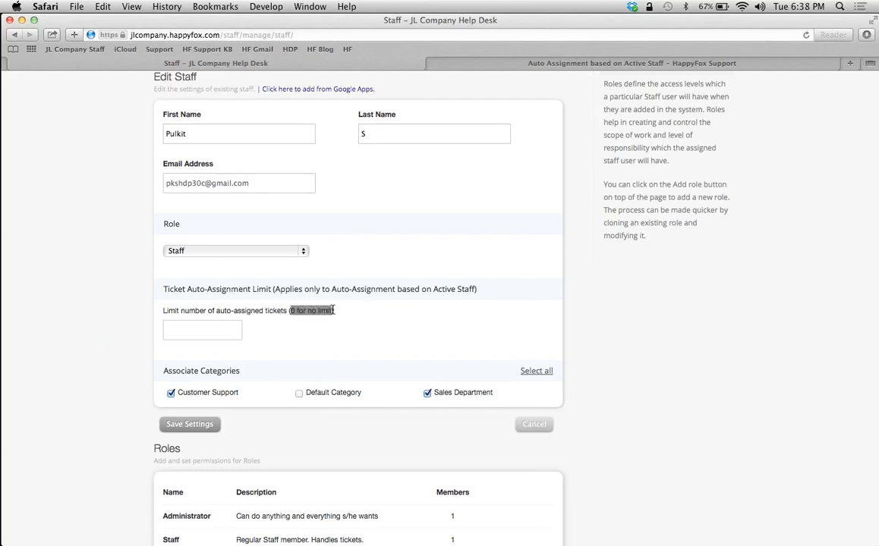
{"action": "left_click", "coordinate": [216, 333]}
{"action": "type", "text": "0"}
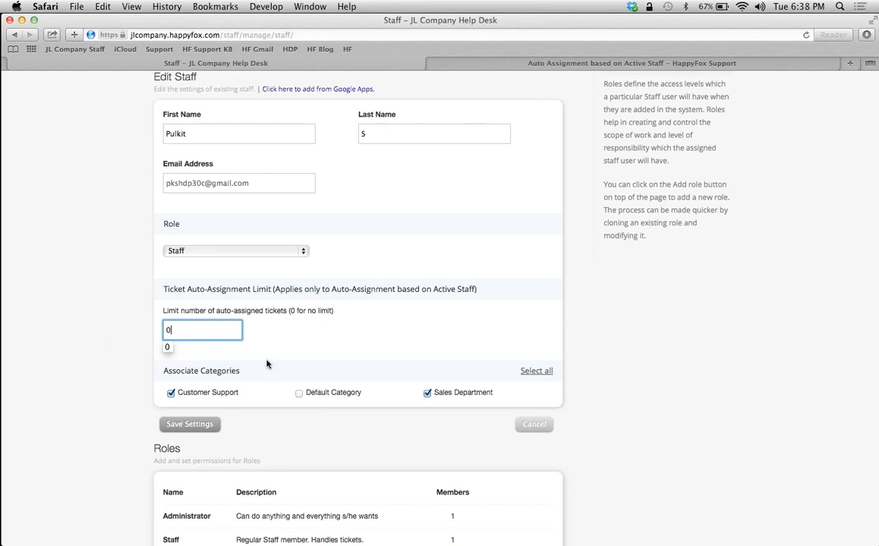
{"action": "key", "text": "BackSpace"}
{"action": "left_click", "coordinate": [182, 424]}
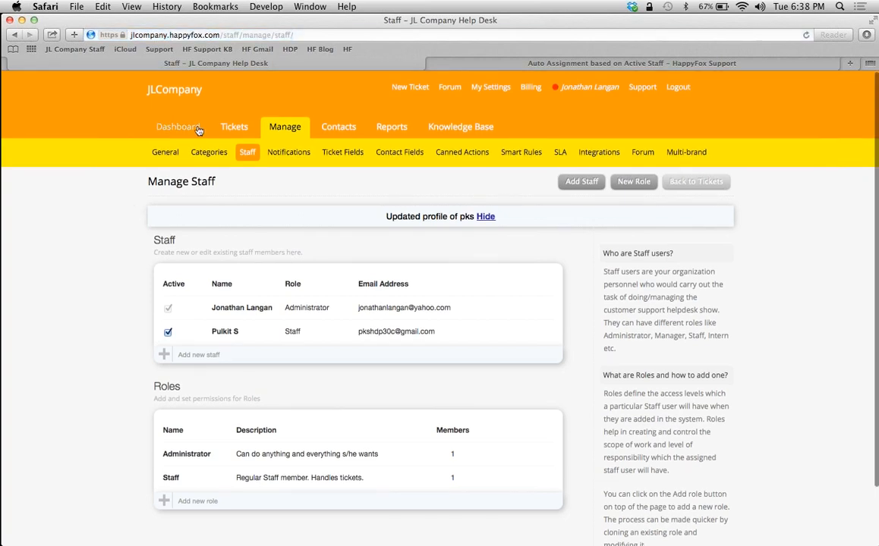
Edit Auto Assignment 1 under the categories to associate all staff and set the throttle limit to 40
{"action": "left_click", "coordinate": [208, 151]}
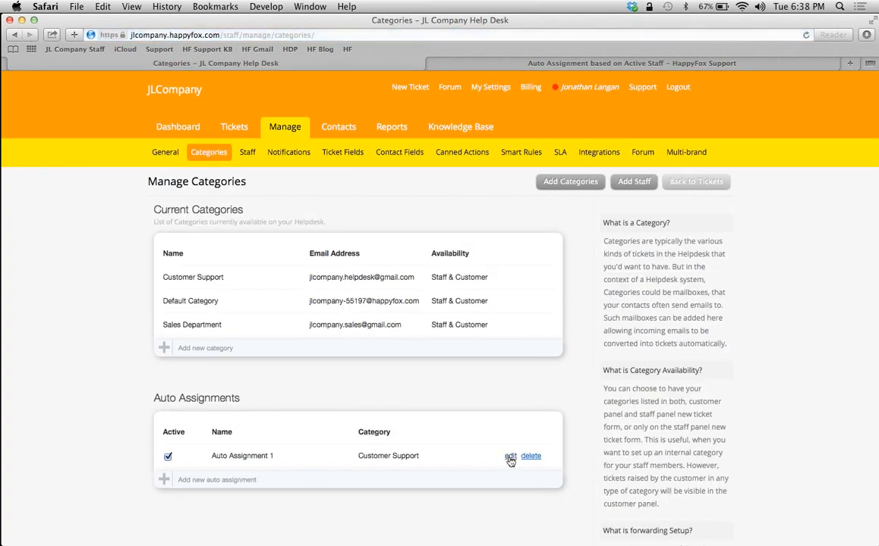
{"action": "left_click", "coordinate": [510, 456]}
{"action": "scroll", "coordinate": [85, 437], "scroll_direction": "down", "scroll_amount": 1}
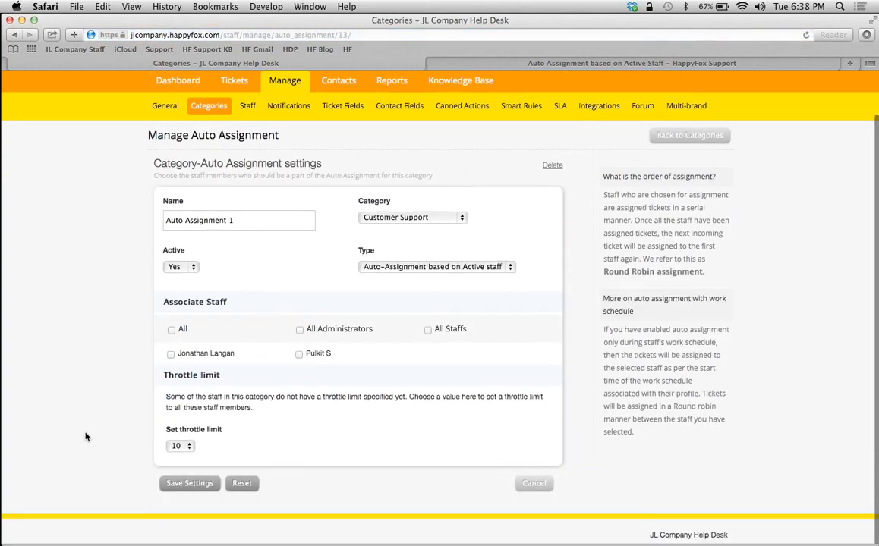
{"action": "left_click", "coordinate": [171, 334]}
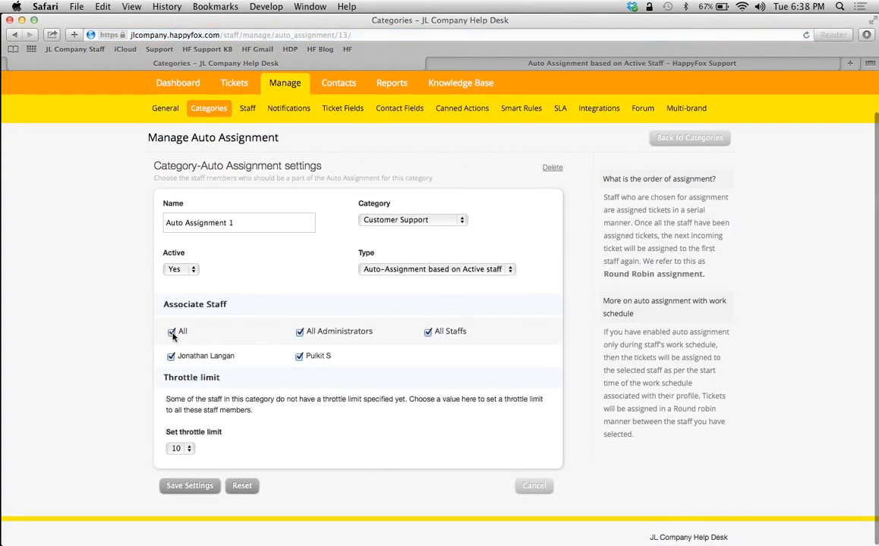
{"action": "left_click", "coordinate": [188, 450]}
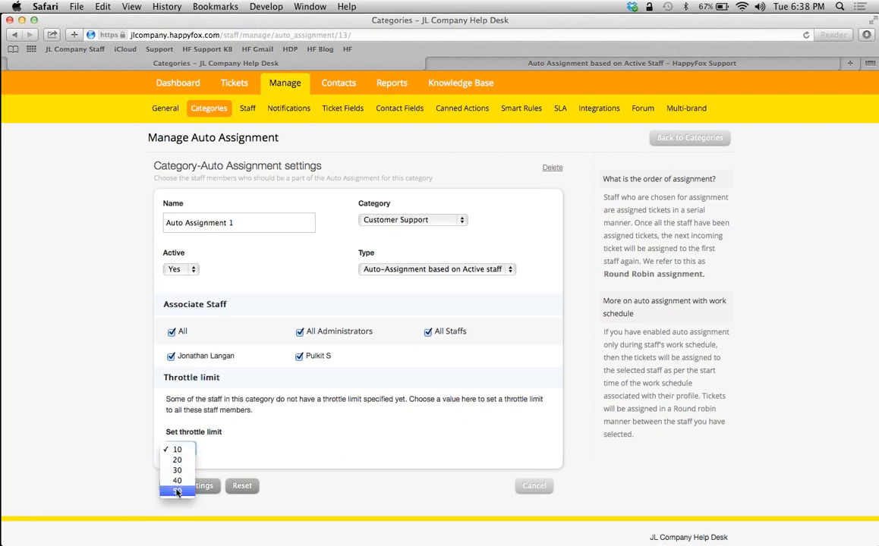
{"action": "left_click", "coordinate": [178, 481]}
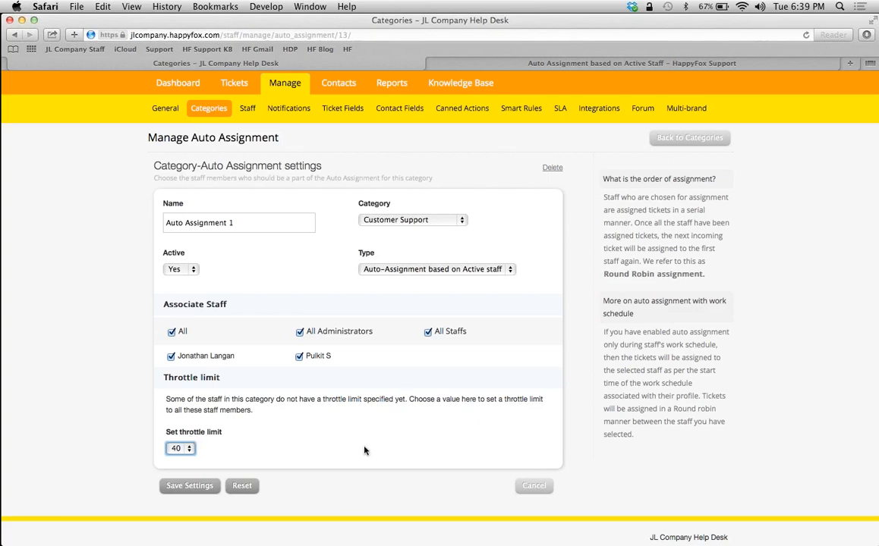
Change the type of Auto Assignment 1 to Round Robin
{"action": "left_click", "coordinate": [402, 269]}
{"action": "left_click", "coordinate": [402, 253]}
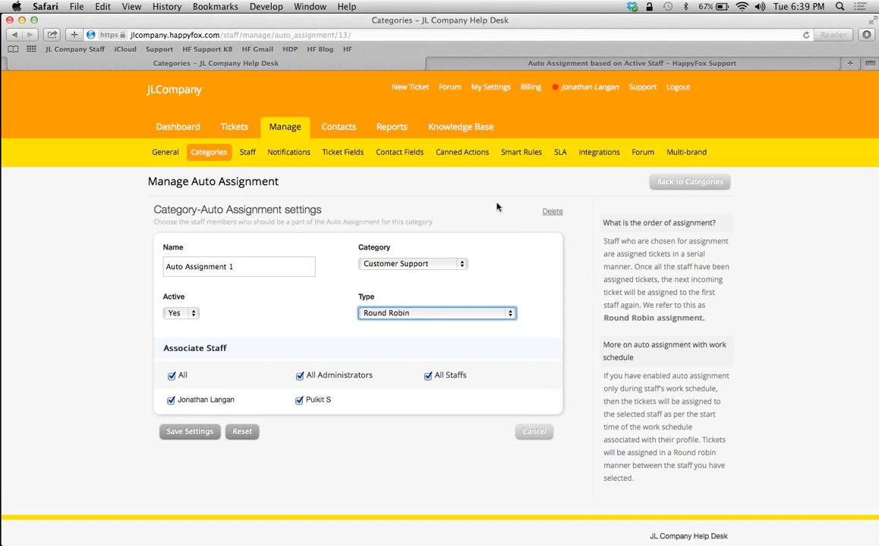
{"action": "left_click", "coordinate": [867, 44]}
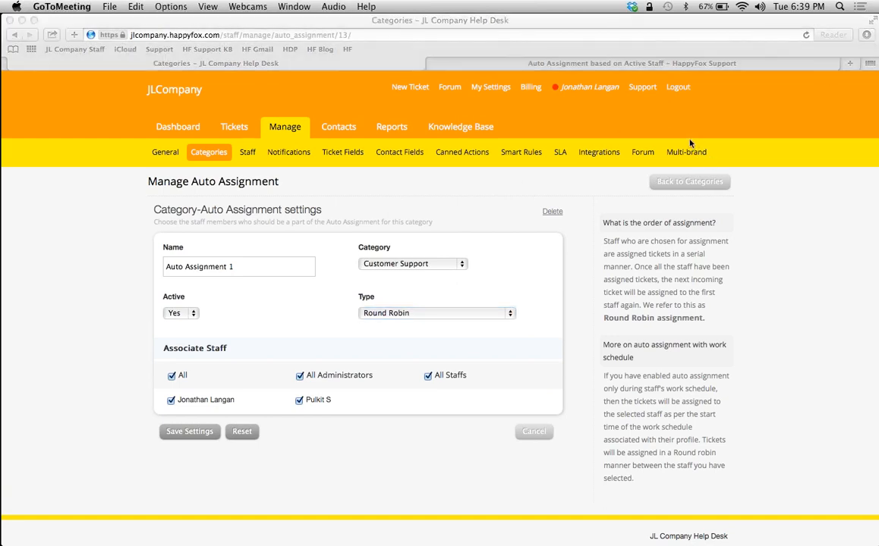